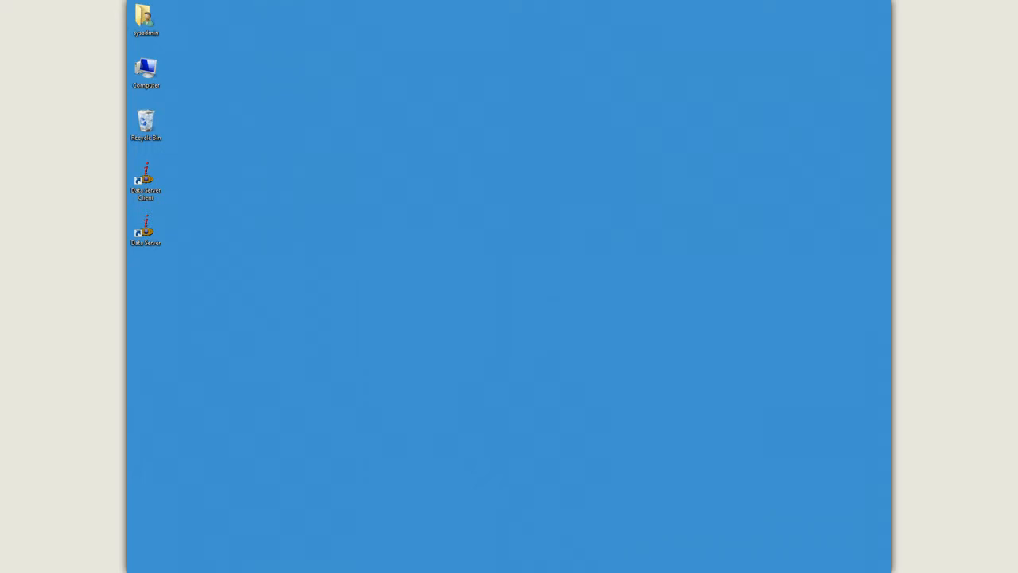
# Step: Launch Data Server Client and connect it to the Default server
pyautogui.doubleClick(146, 181)
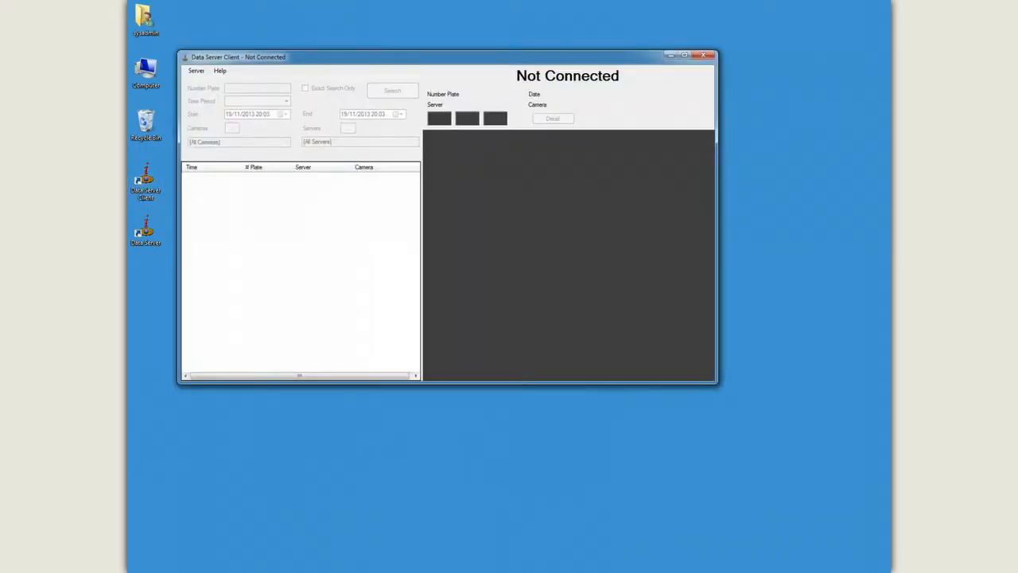
pyautogui.click(197, 71)
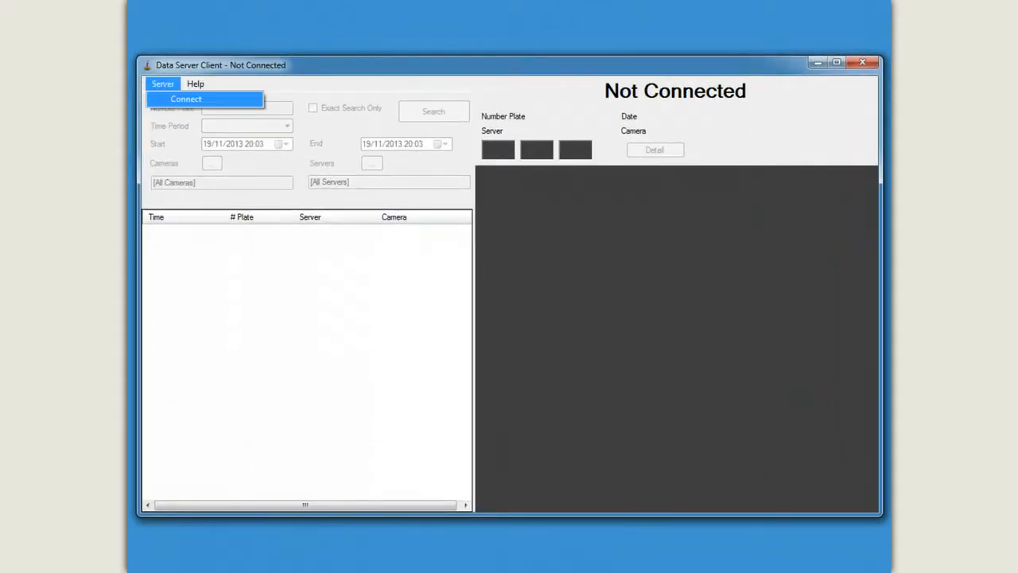
pyautogui.click(185, 98)
pyautogui.press('Return')
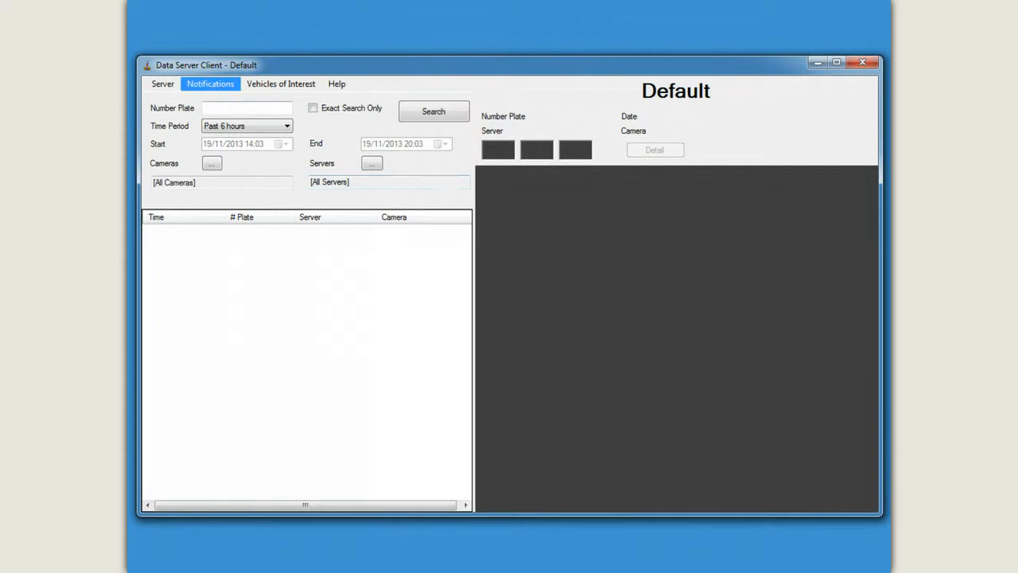
# Step: Open the Nuuo - Tokai Bottom notification, check its listening port for the server, and save and close it
pyautogui.click(210, 84)
pyautogui.click(215, 99)
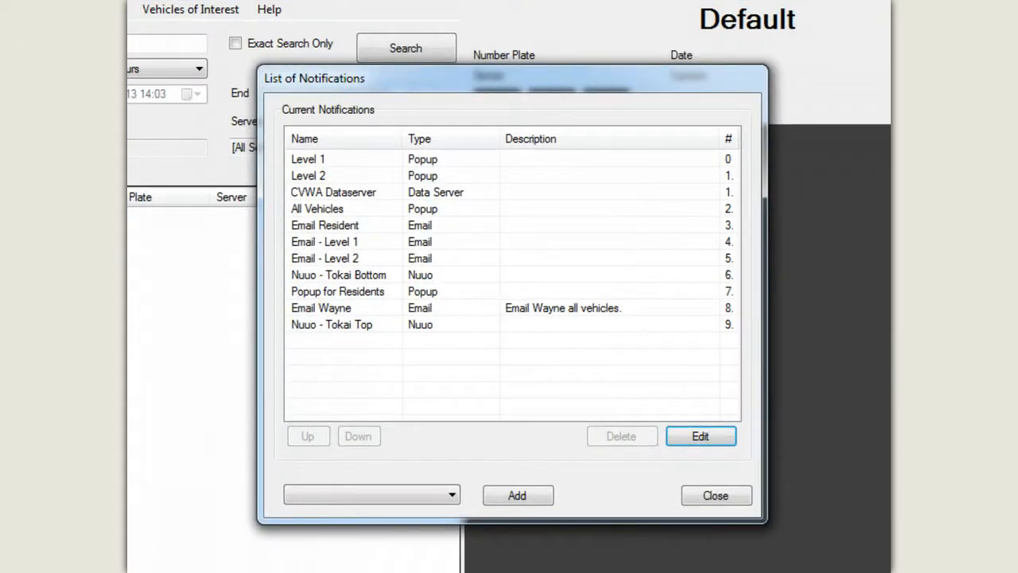
pyautogui.click(339, 276)
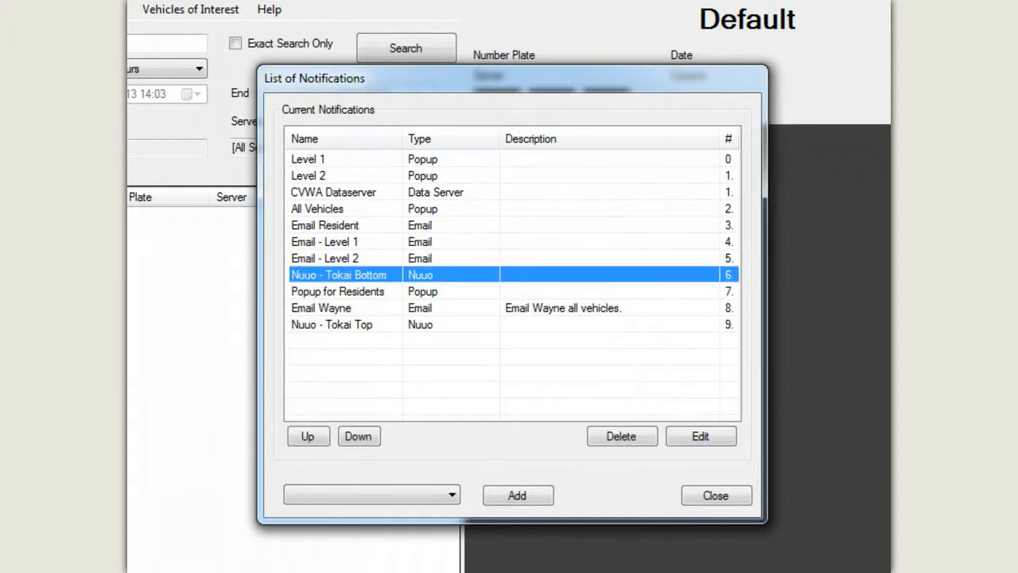
pyautogui.click(701, 436)
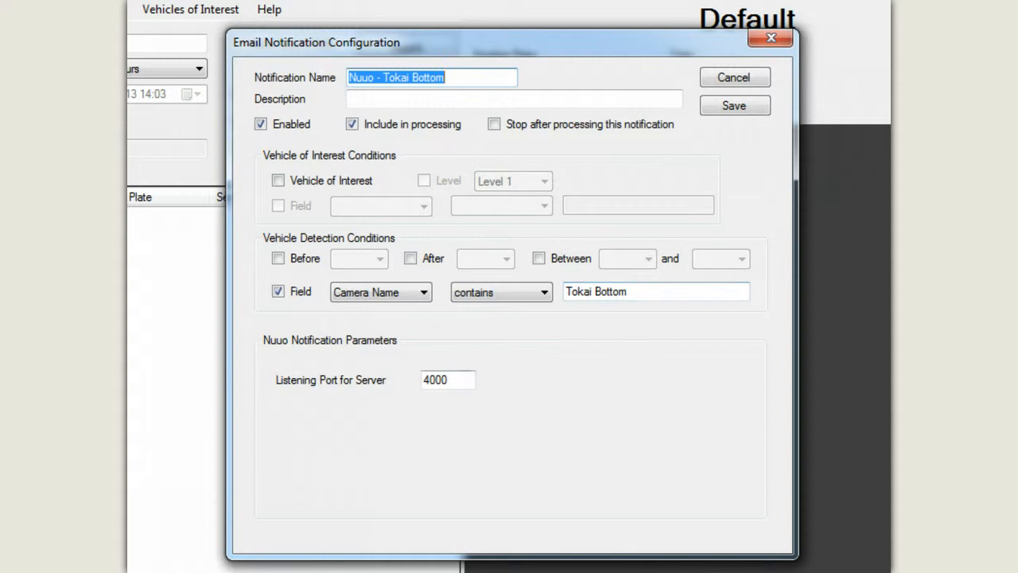
pyautogui.click(450, 380)
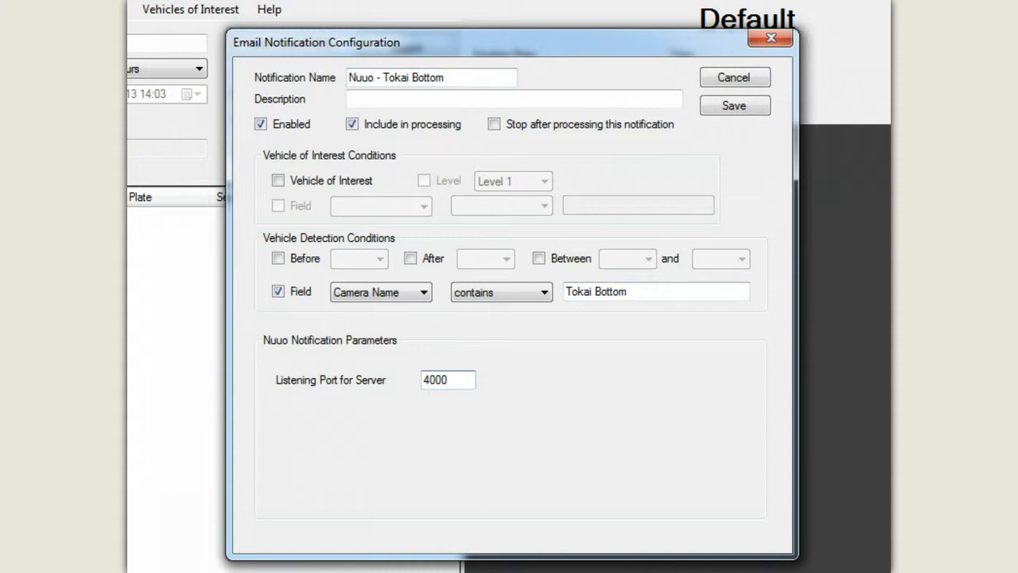
pyautogui.click(735, 106)
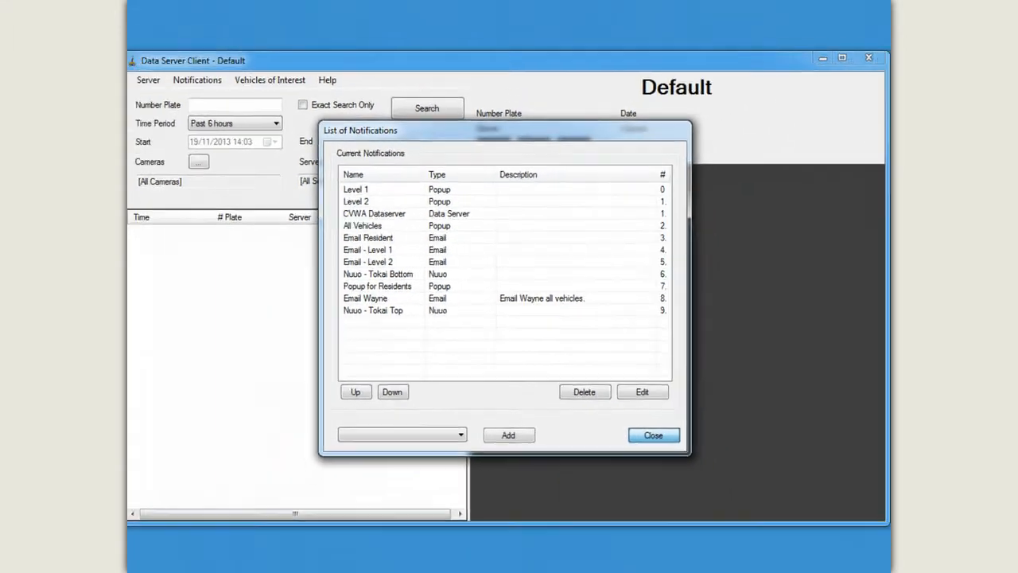
pyautogui.click(716, 496)
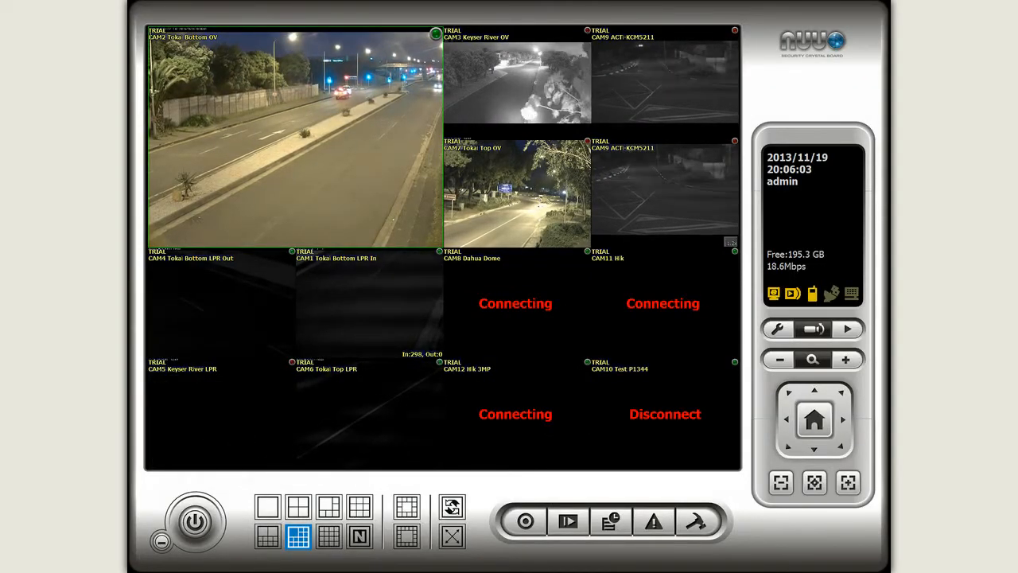
# Step: Switch to the NUUO main console and insert a metadata source named LPR Tokai Bottom in the Metadata Application
pyautogui.click(696, 521)
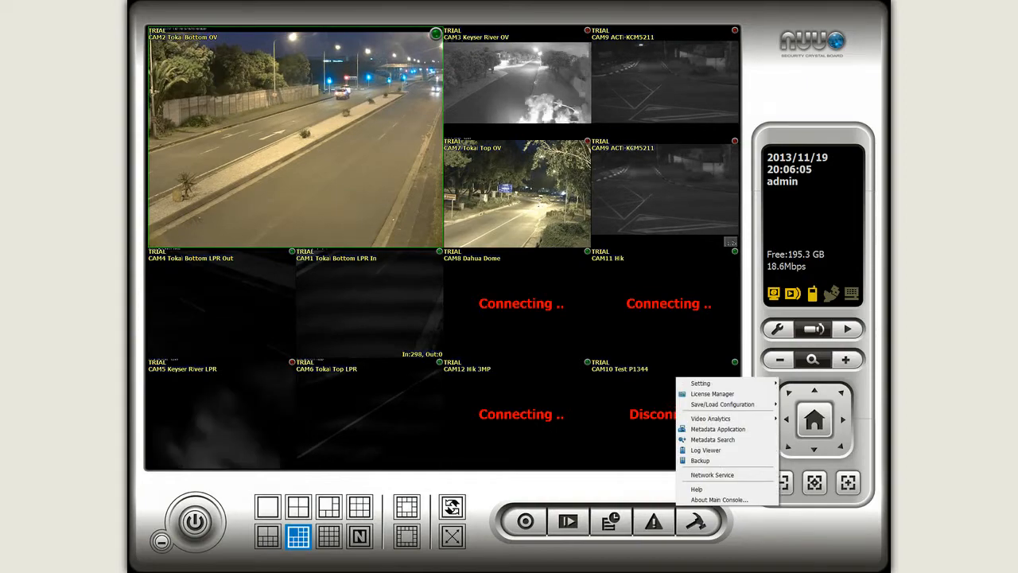
pyautogui.click(717, 429)
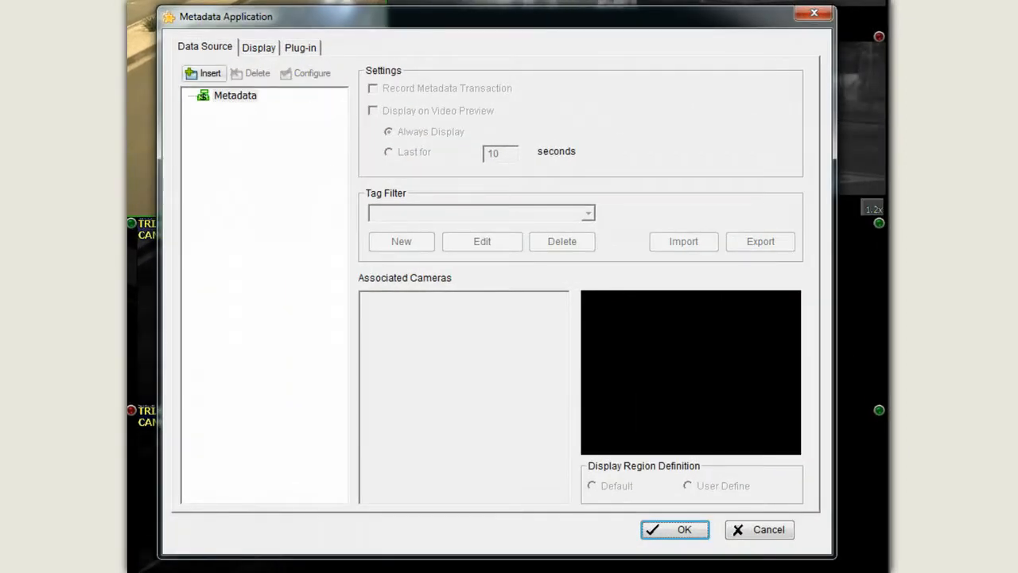
pyautogui.click(205, 73)
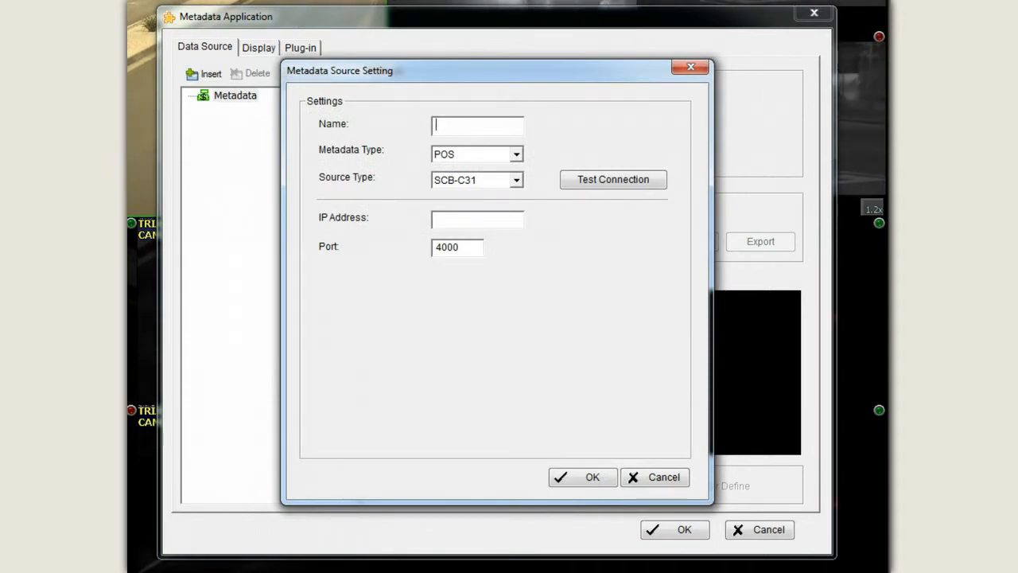
pyautogui.write('LPR Tokai')
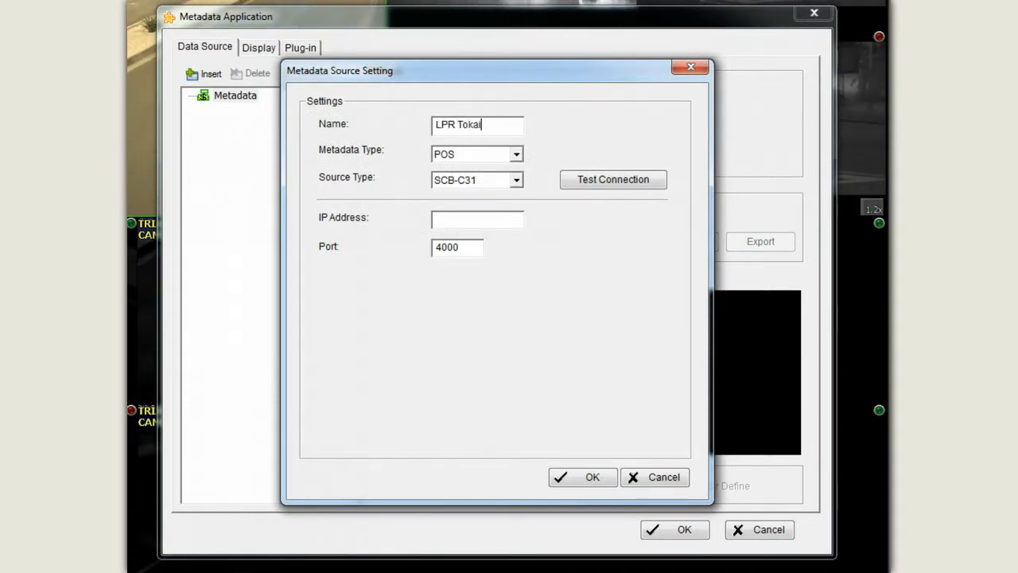
pyautogui.write(' Bottom')
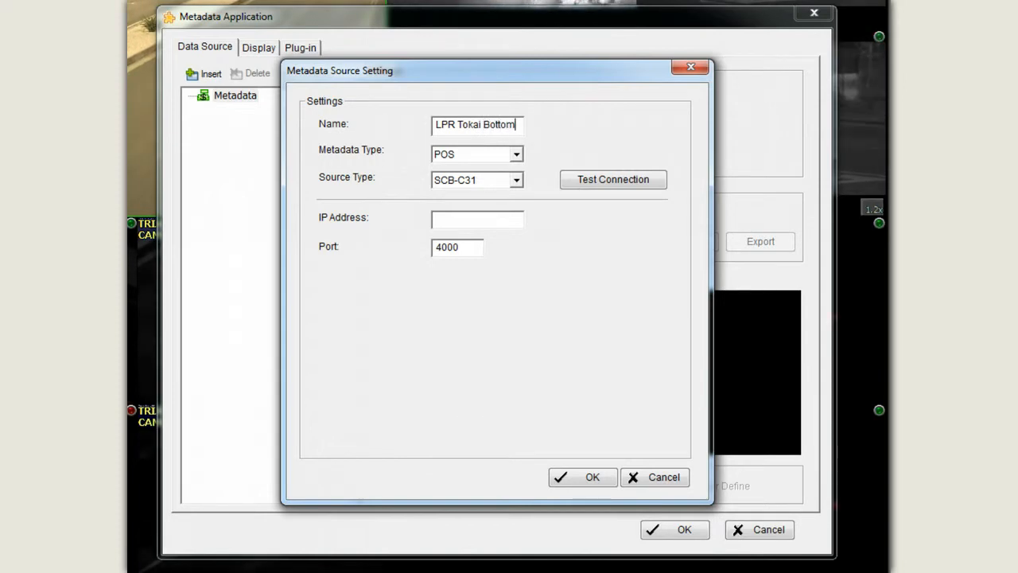
# Step: Set the new metadata source's type to TCP Client and its IP address to 10.1.1.2
pyautogui.click(518, 181)
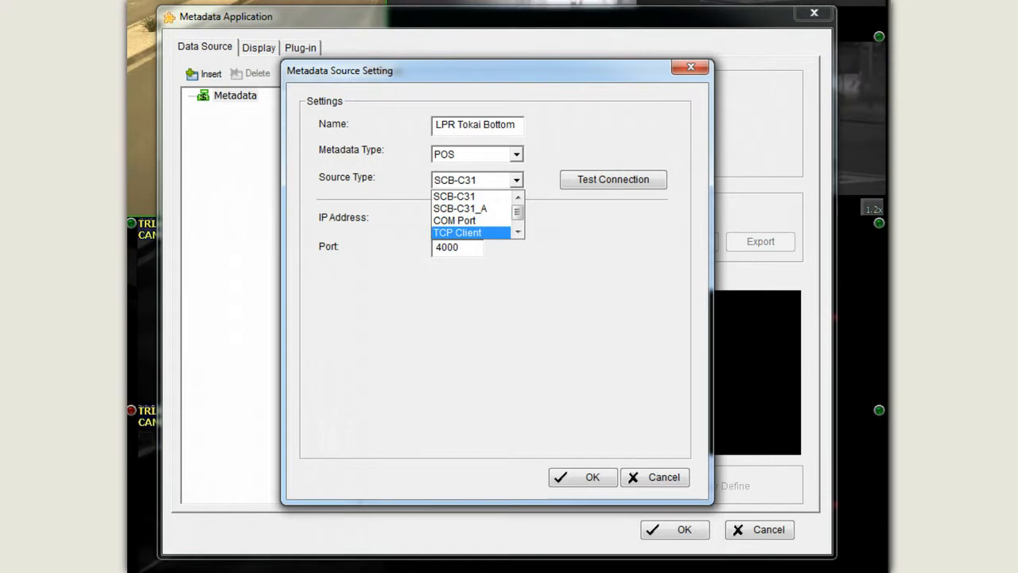
pyautogui.click(458, 233)
pyautogui.click(470, 220)
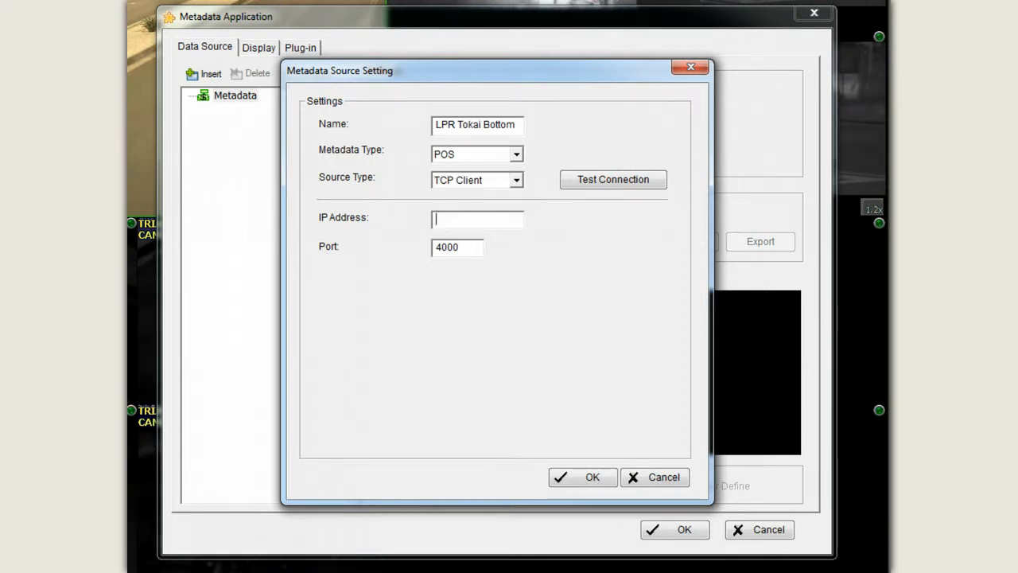
pyautogui.write('10.1.1.2')
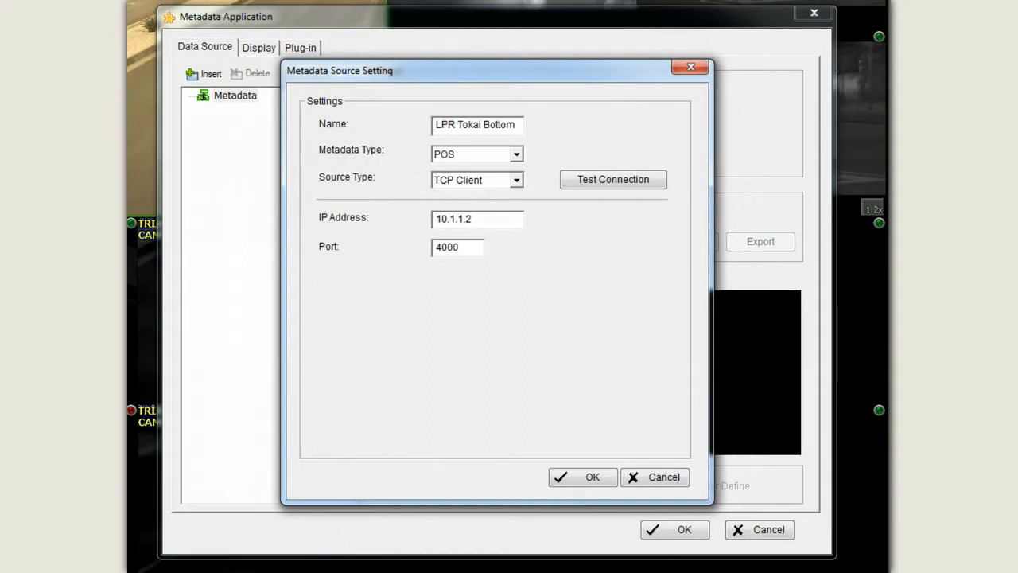
# Step: Test the connection to the LPR Tokai Bottom metadata source and accept its settings
pyautogui.click(614, 180)
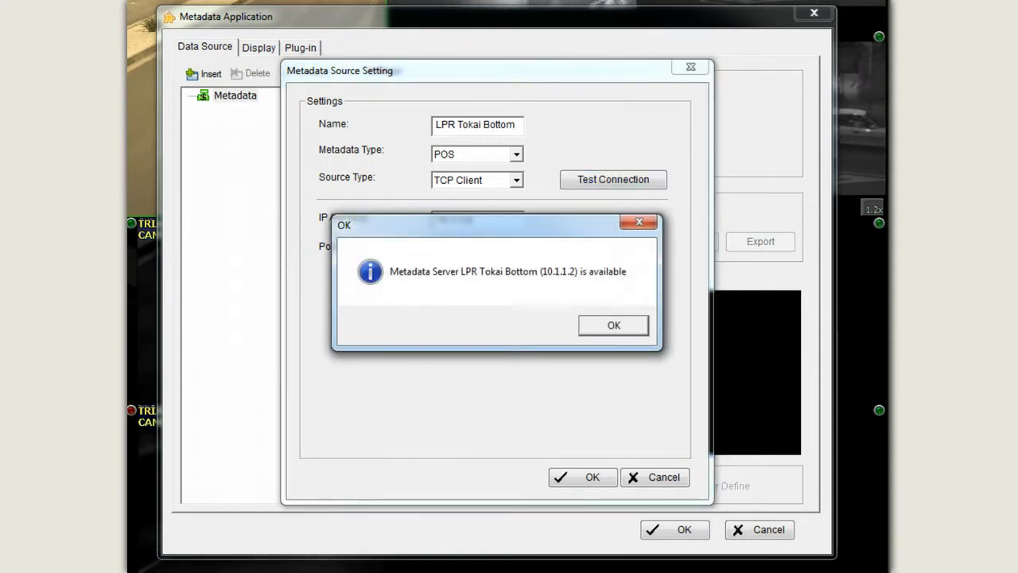
pyautogui.press('Return')
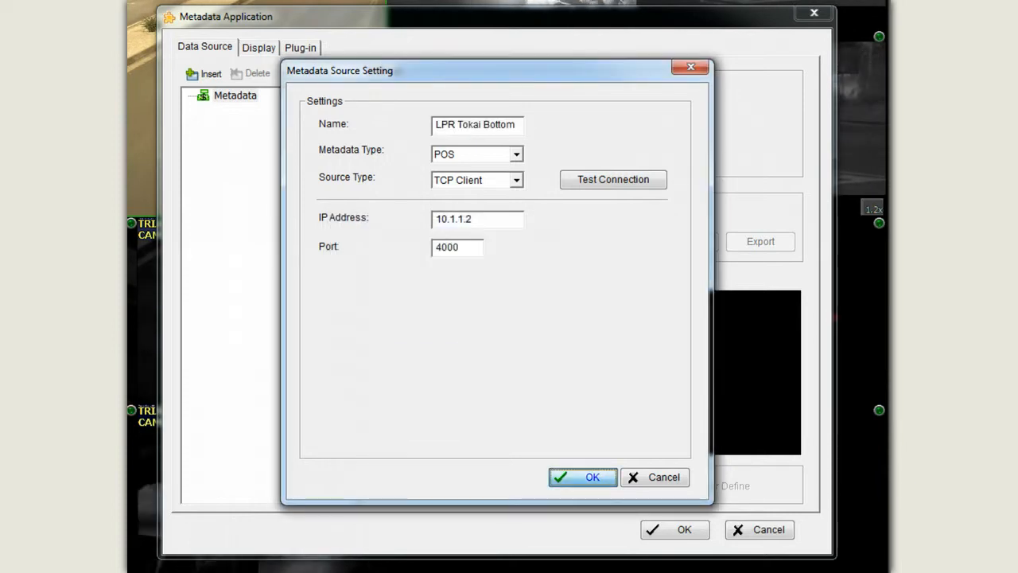
pyautogui.press('Return')
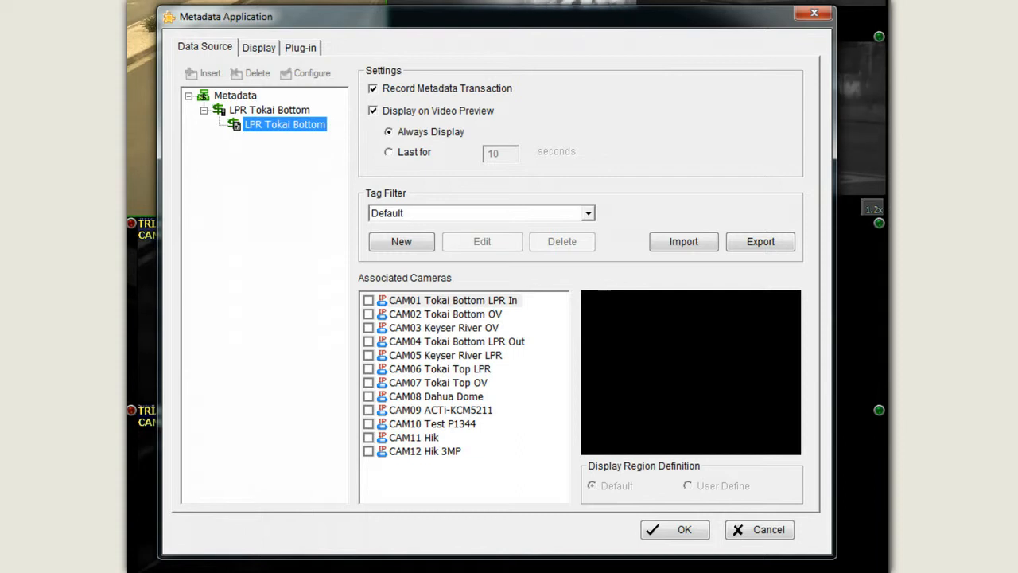
# Step: Import iTrackLPR.ini from the Nuuo folder inside iTrackLPR as the tag filter for the LPR Tokai Bottom source
pyautogui.click(588, 213)
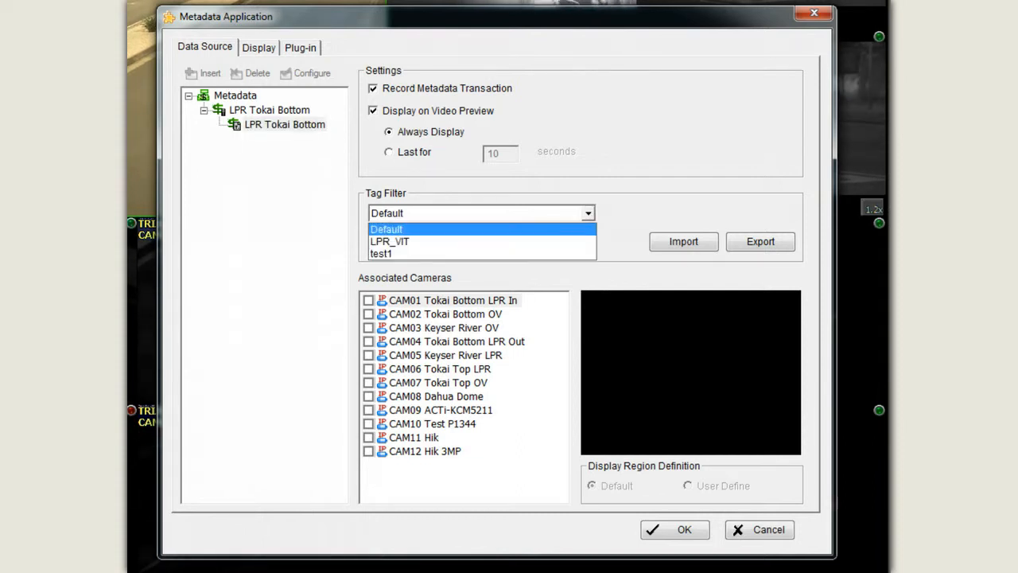
pyautogui.click(398, 230)
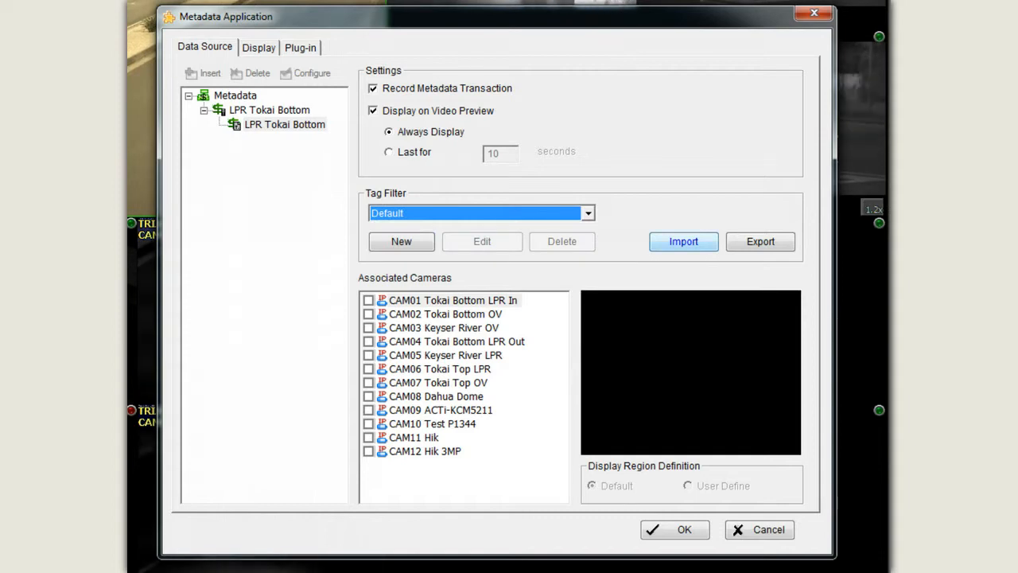
pyautogui.click(684, 241)
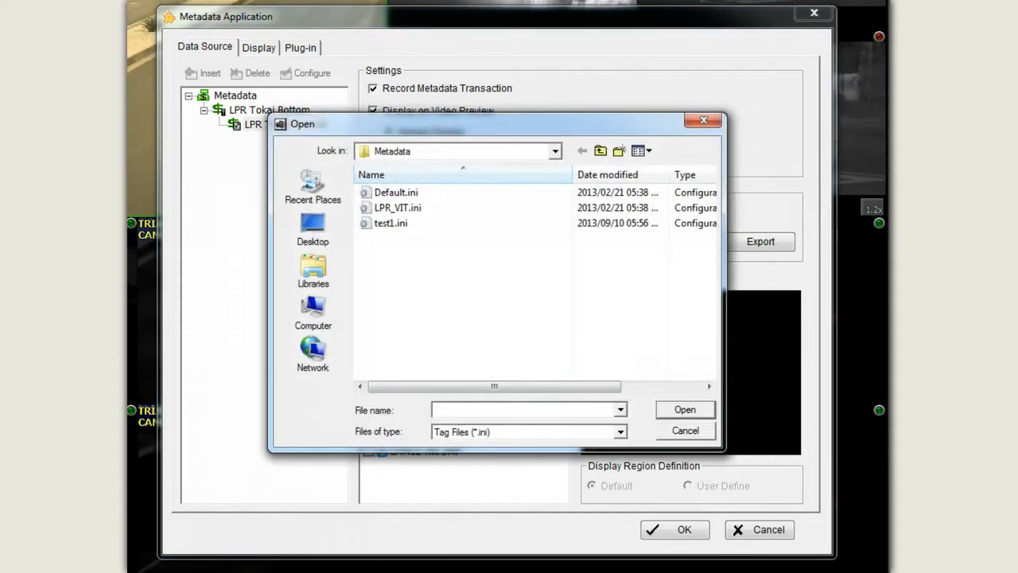
pyautogui.click(556, 151)
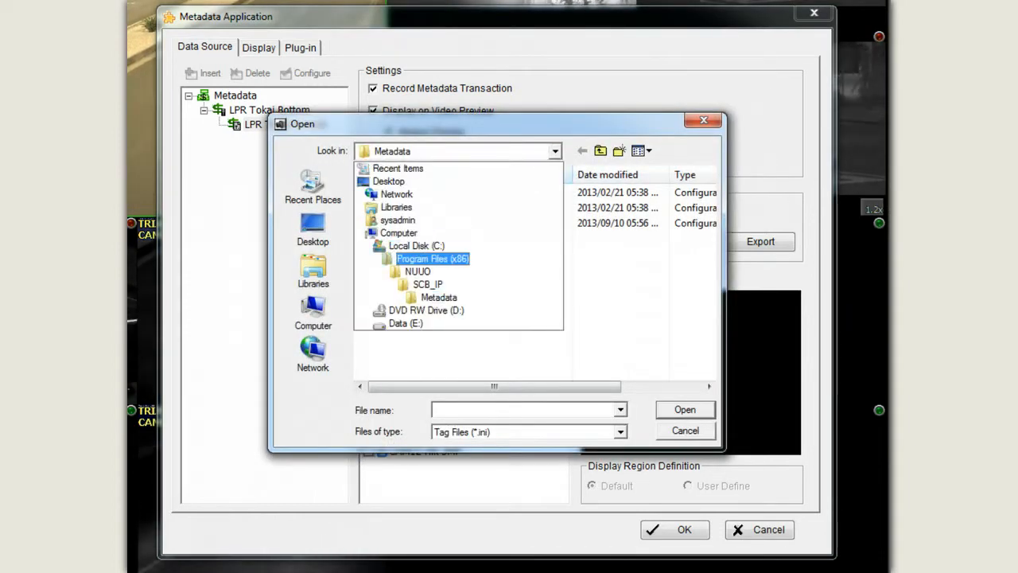
pyautogui.click(422, 196)
pyautogui.doubleClick(396, 237)
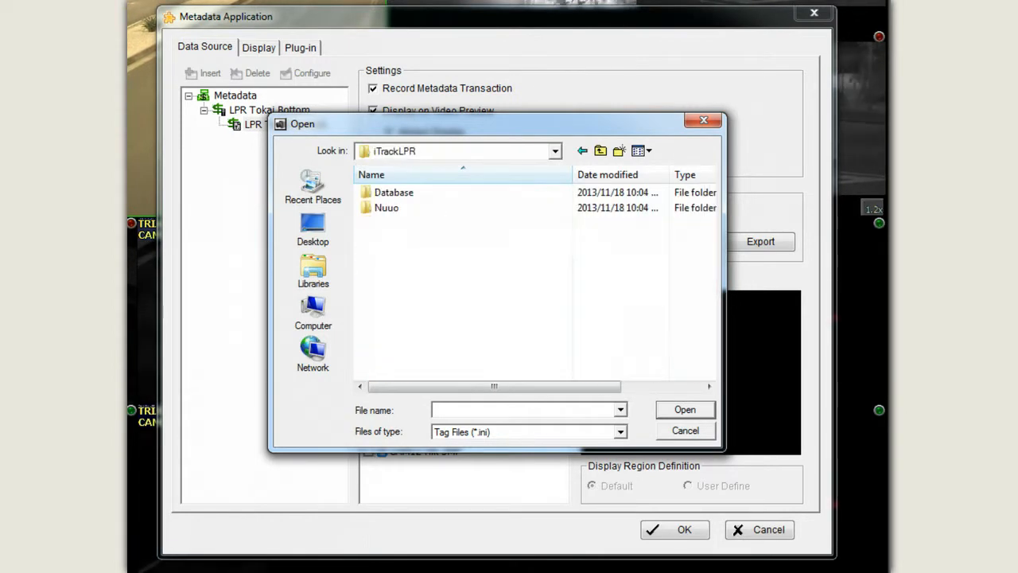
pyautogui.doubleClick(390, 208)
pyautogui.click(402, 193)
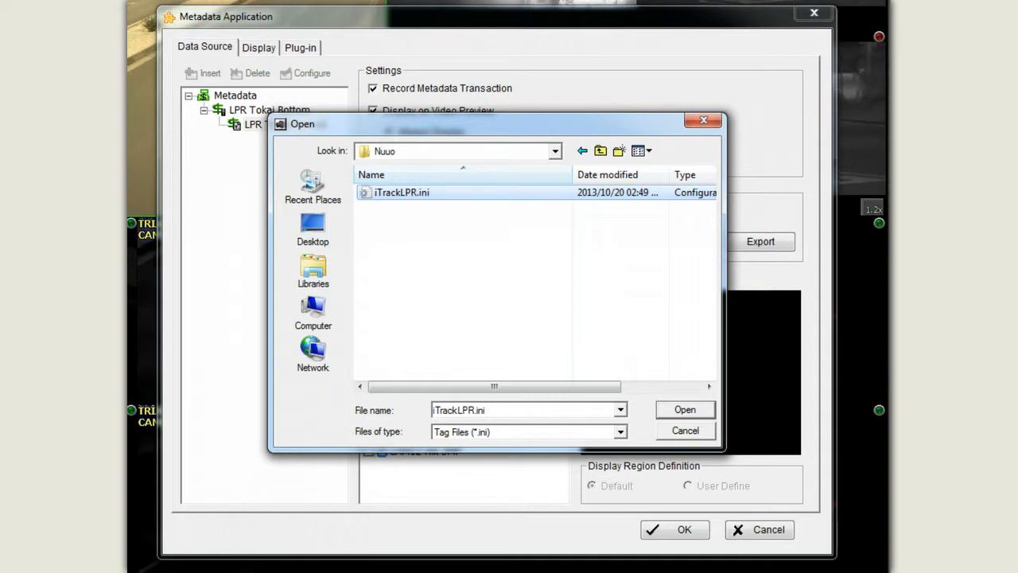
pyautogui.click(685, 410)
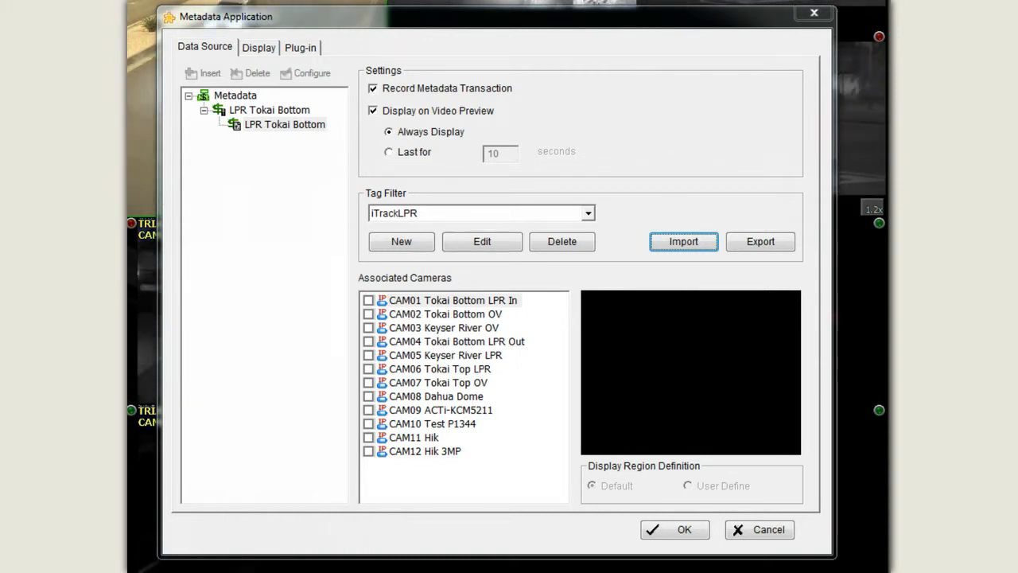
# Step: Associate CAM01, CAM02 and CAM04 with the source and make its video preview display last for 10 seconds
pyautogui.click(368, 300)
pyautogui.click(368, 314)
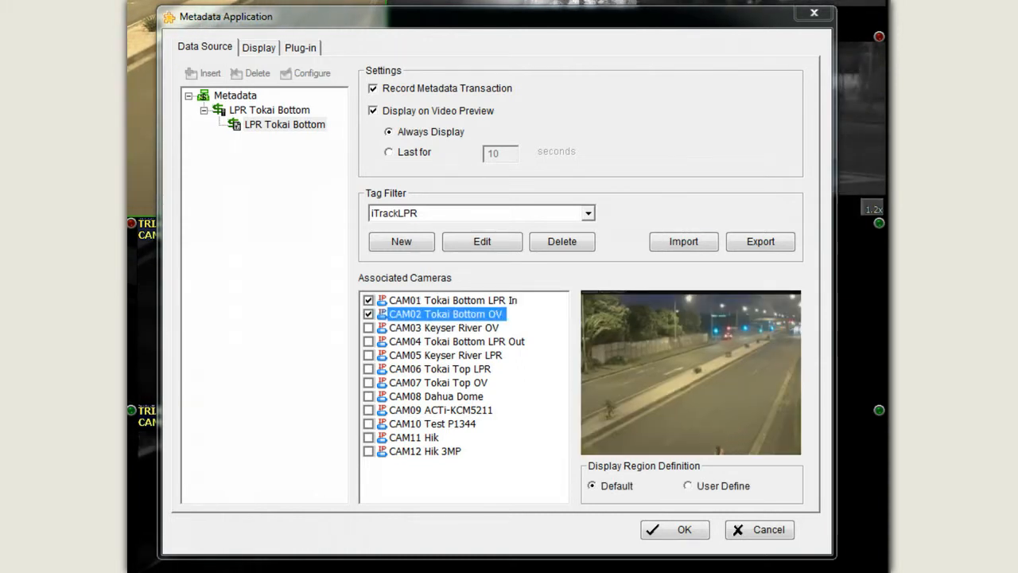
pyautogui.click(368, 341)
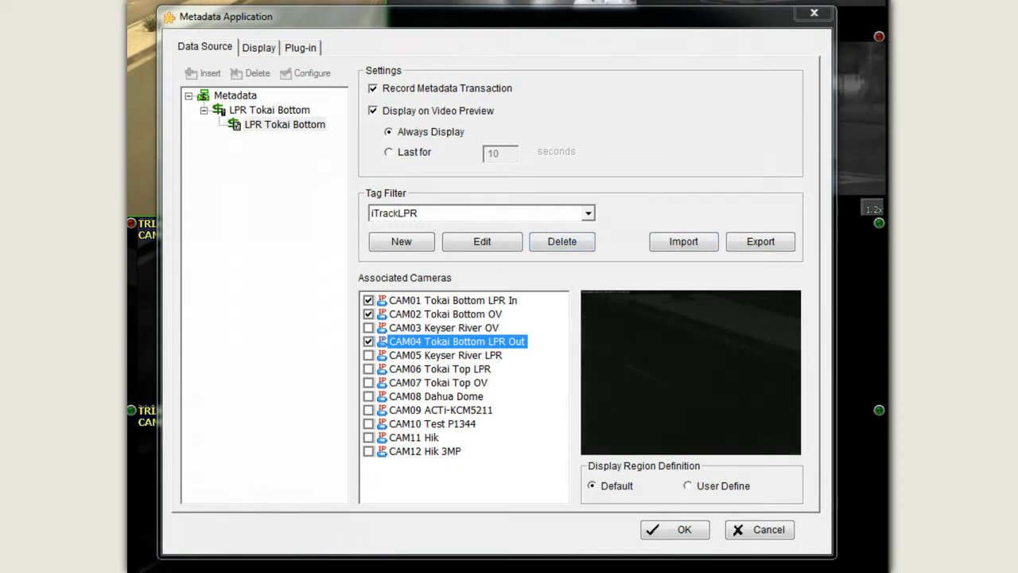
pyautogui.click(389, 152)
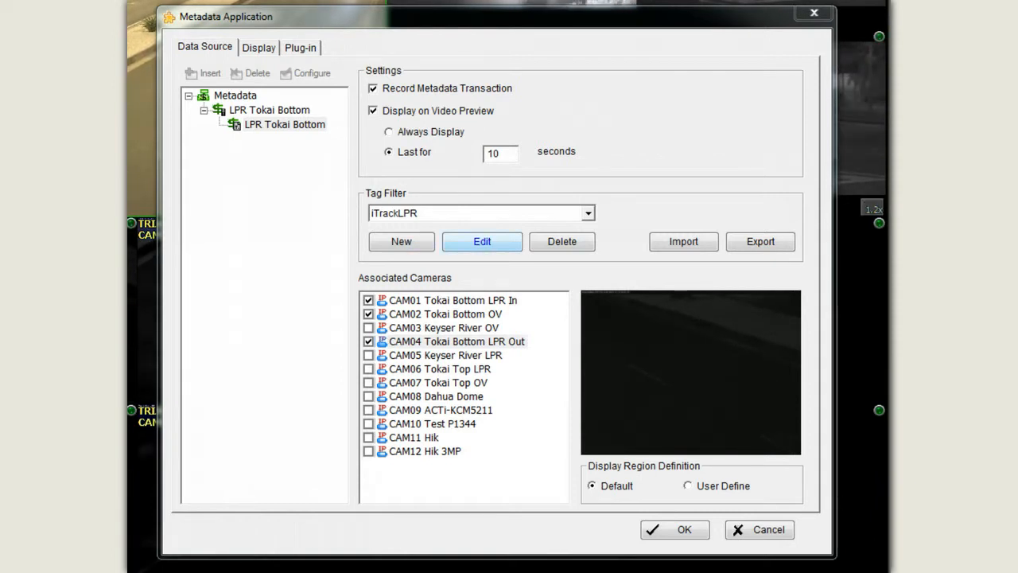
# Step: Open the iTrackLPR tag filter for editing and test its live connection to the data source, disconnecting again when done
pyautogui.click(482, 241)
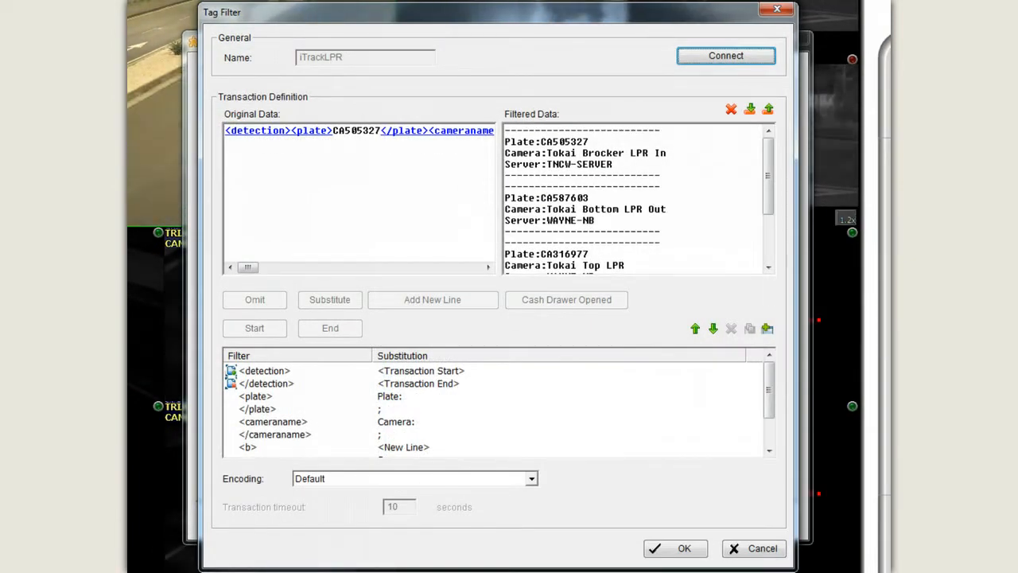
pyautogui.press('Return')
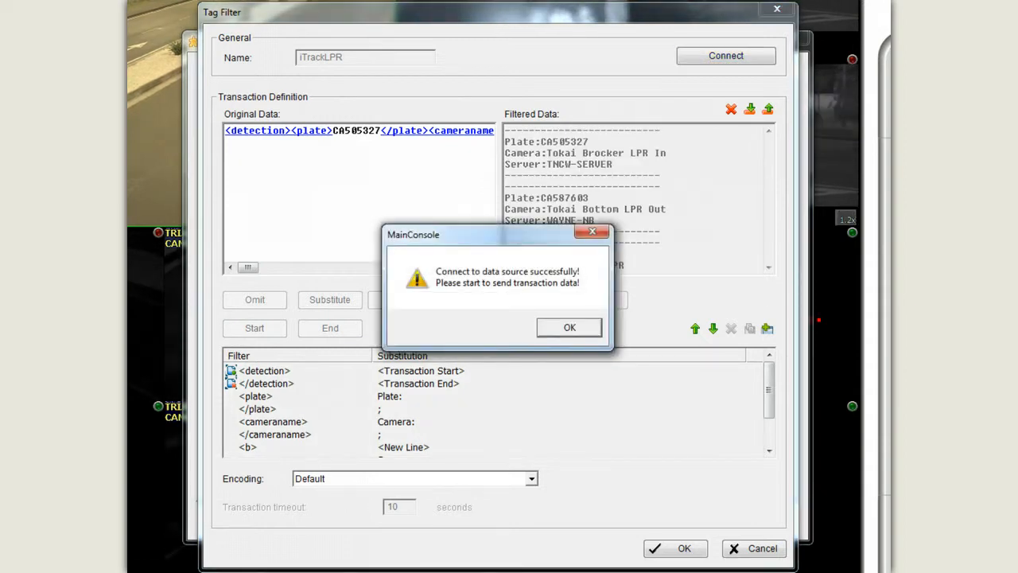
pyautogui.press('Return')
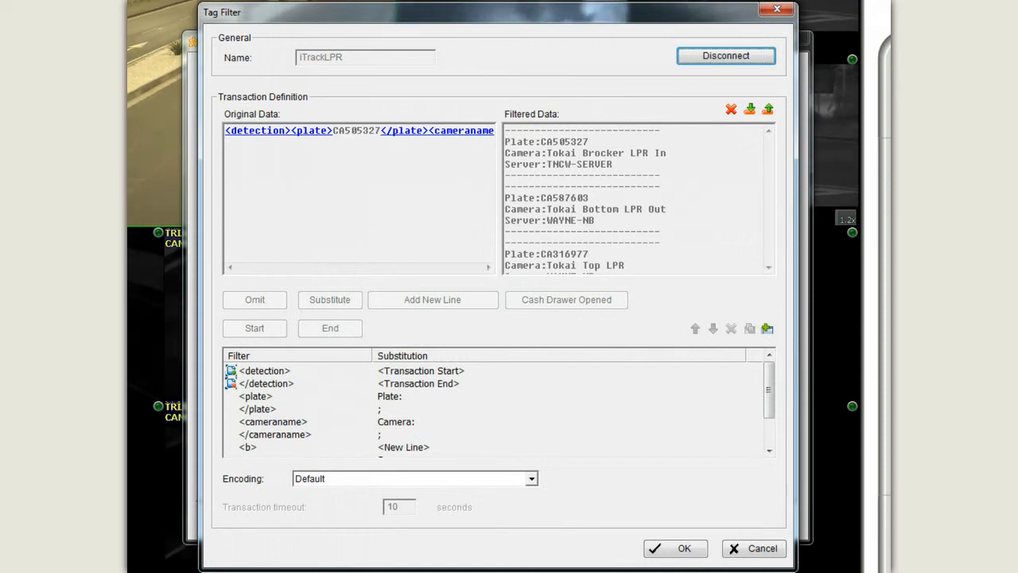
pyautogui.click(726, 56)
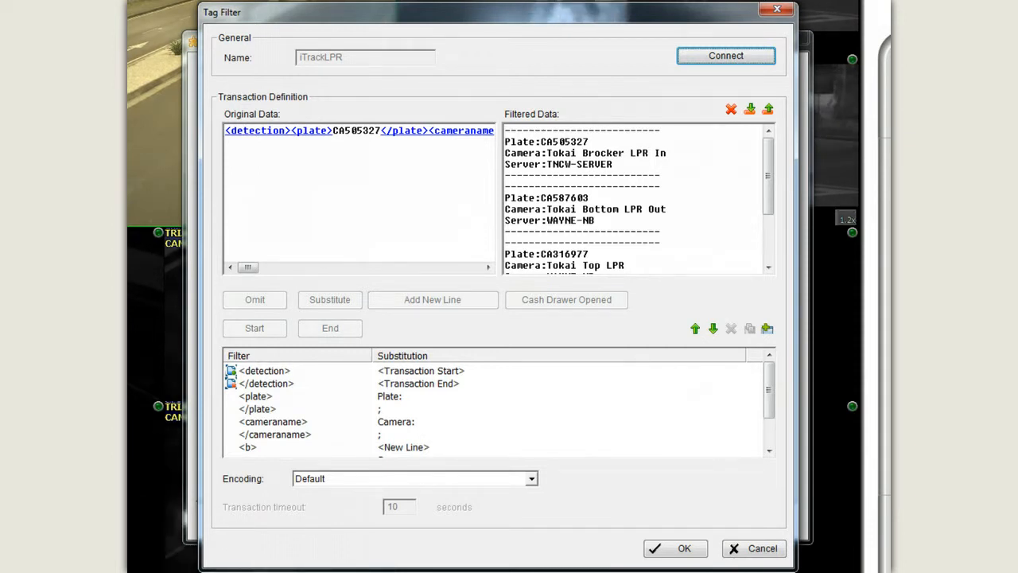
# Step: Examine the plate value in the original data and the filter's substitutions for the detection, plate, cameraname, b and servername tags
pyautogui.moveTo(229, 131); pyautogui.dragTo(497, 131)
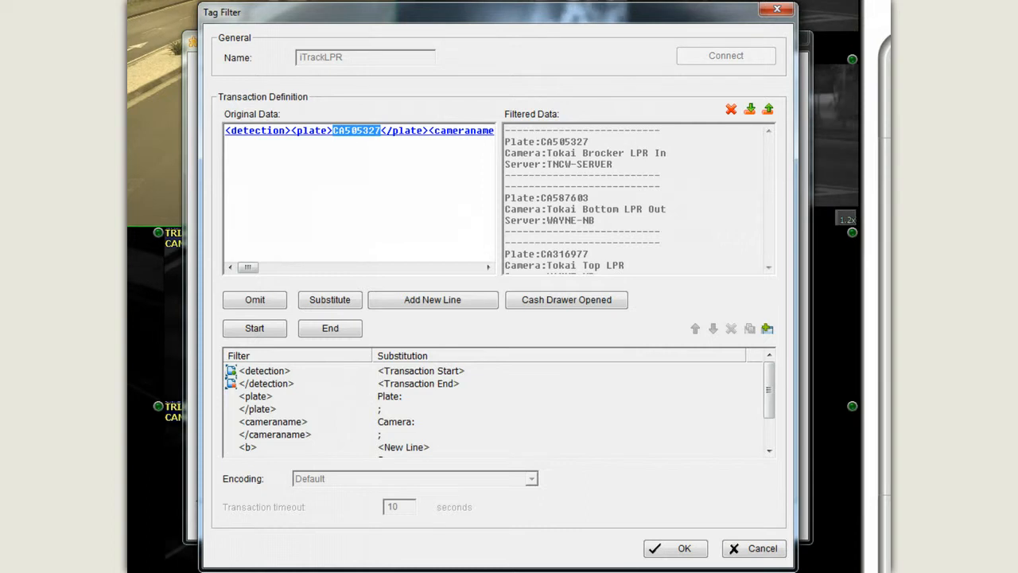
pyautogui.click(359, 183)
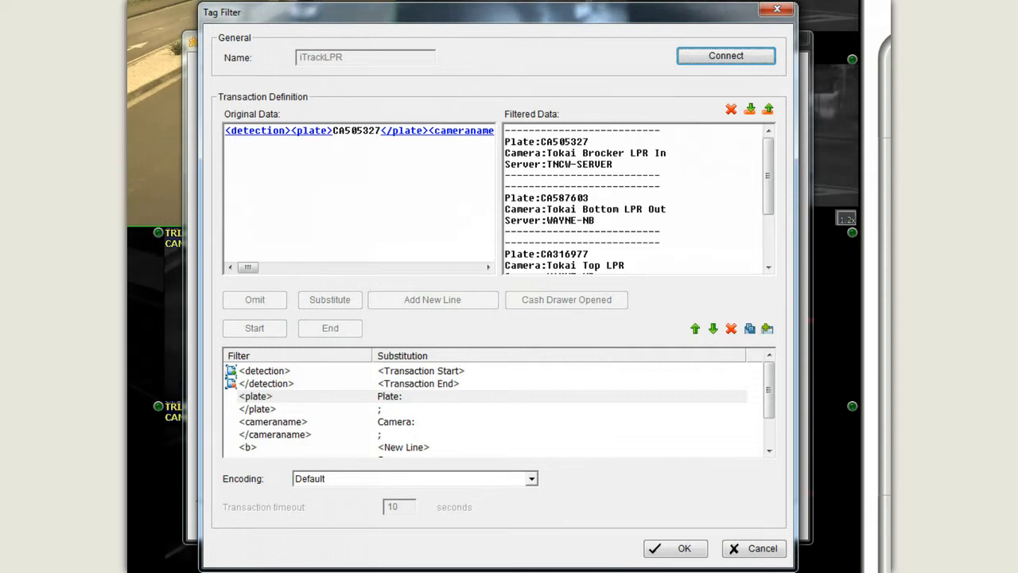
pyautogui.click(265, 370)
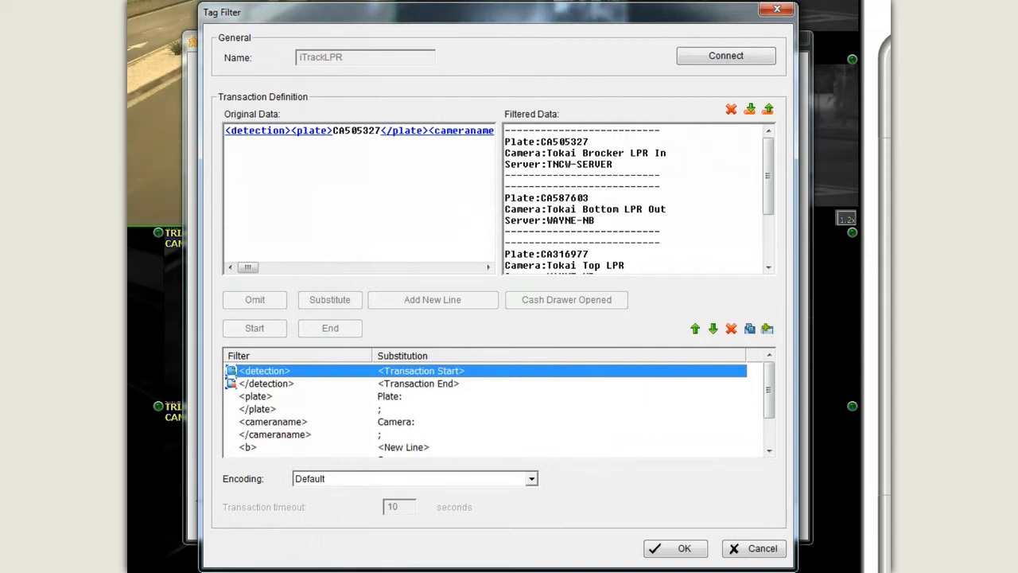
pyautogui.click(257, 396)
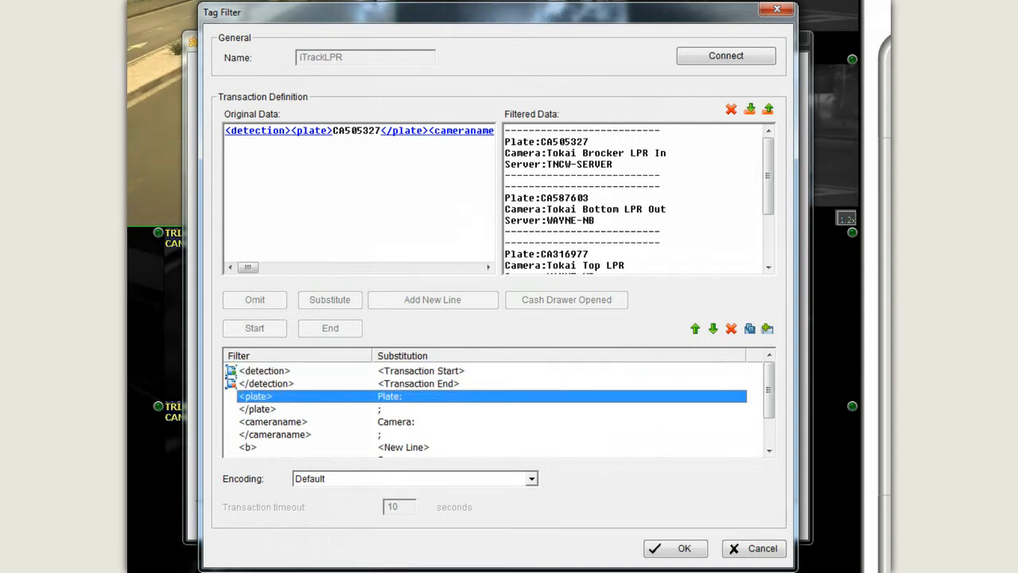
pyautogui.click(258, 409)
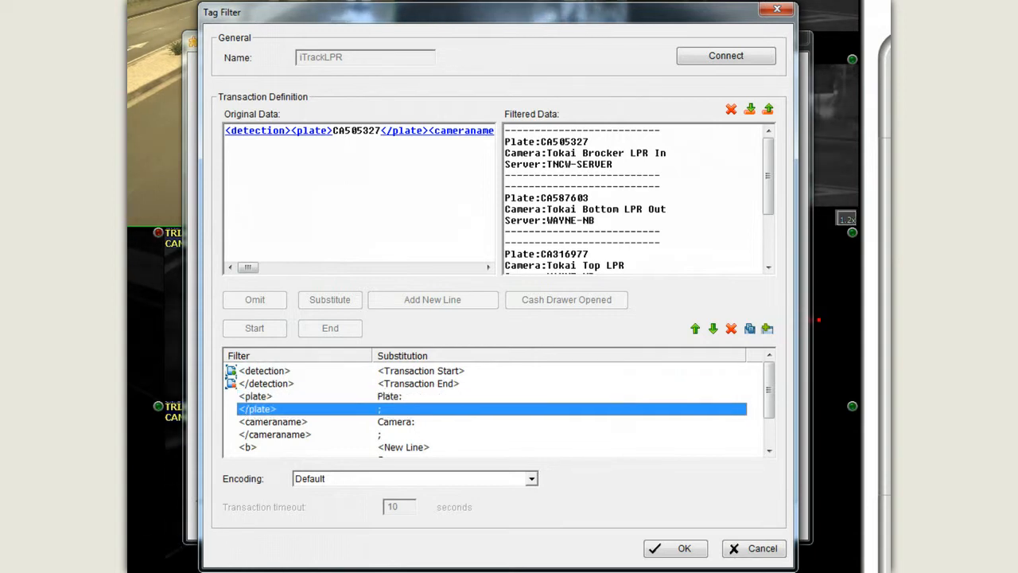
pyautogui.click(273, 422)
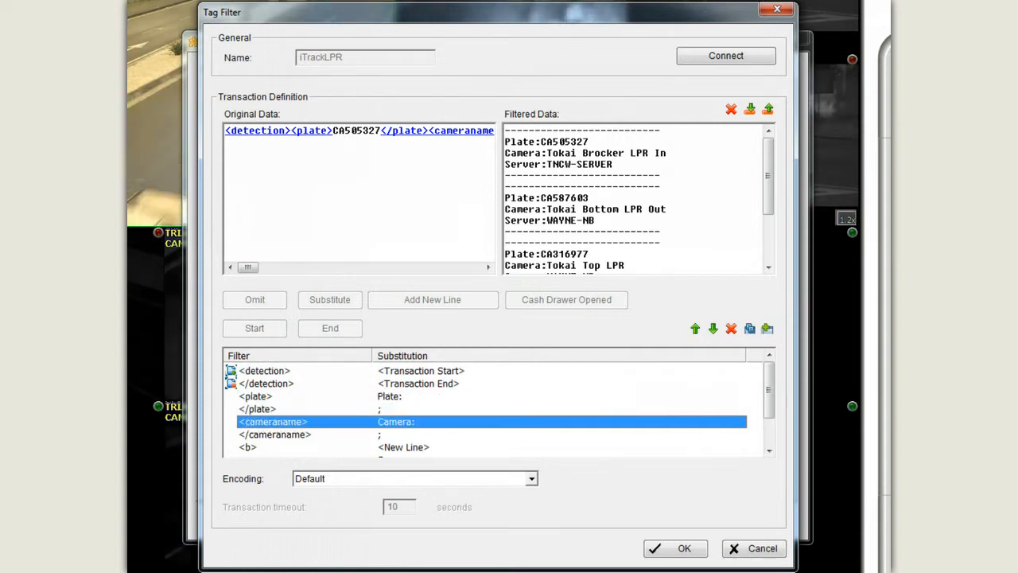
pyautogui.click(274, 434)
pyautogui.click(248, 447)
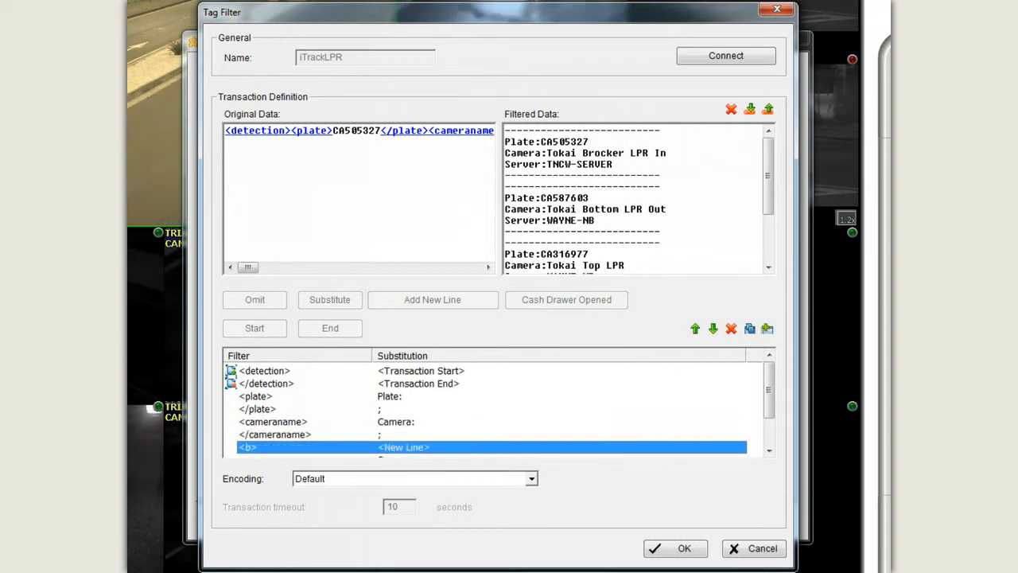
pyautogui.scroll(-1, 484, 409)
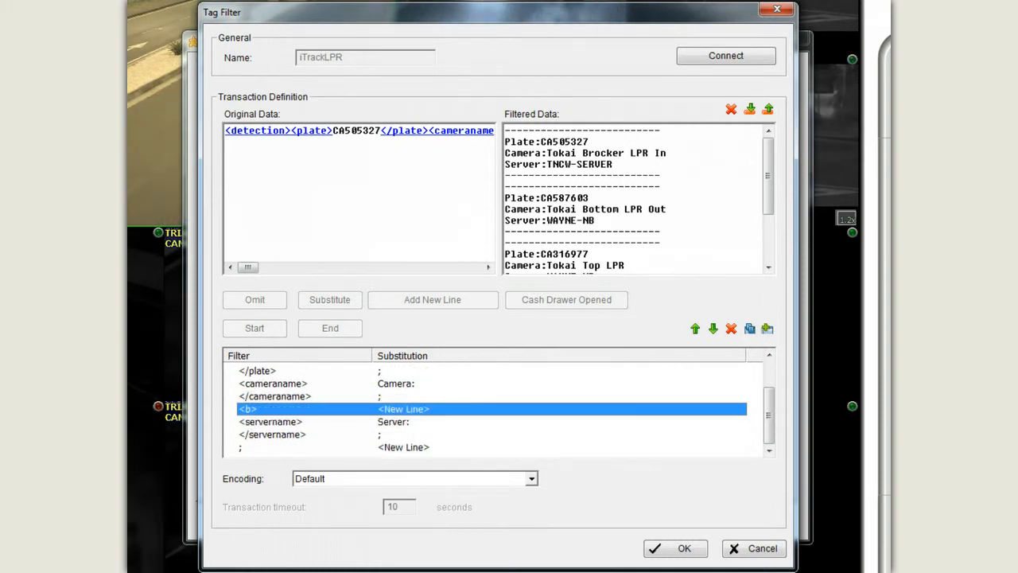
pyautogui.click(271, 422)
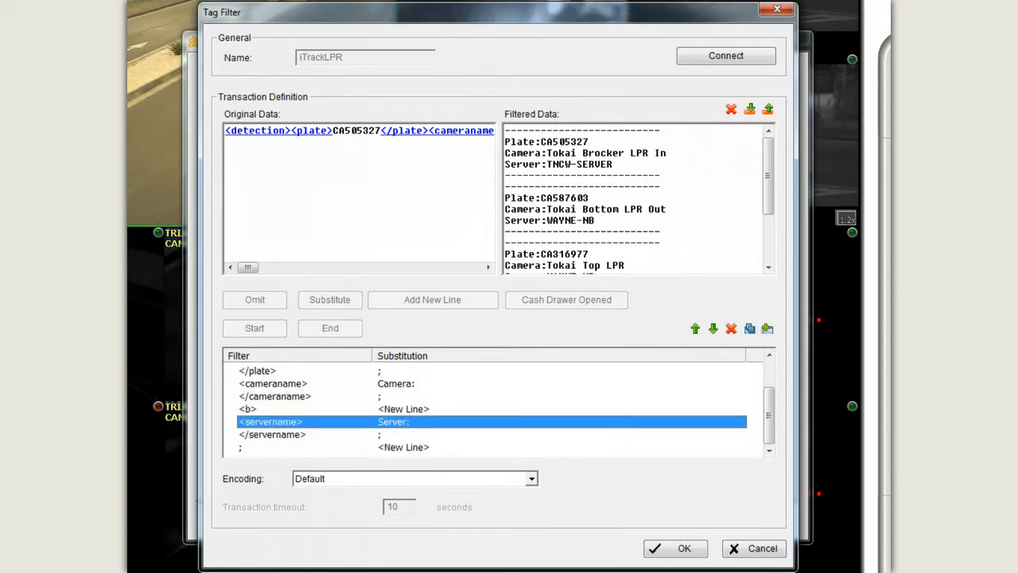
pyautogui.click(272, 435)
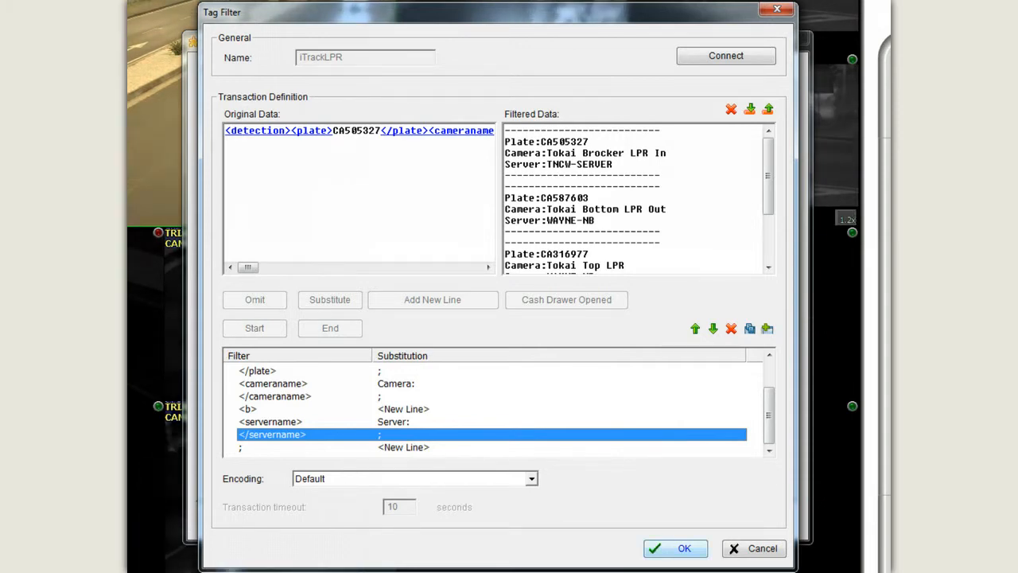
# Step: Accept the iTrackLPR tag filter and the metadata settings, restarting the running services to apply them
pyautogui.click(676, 548)
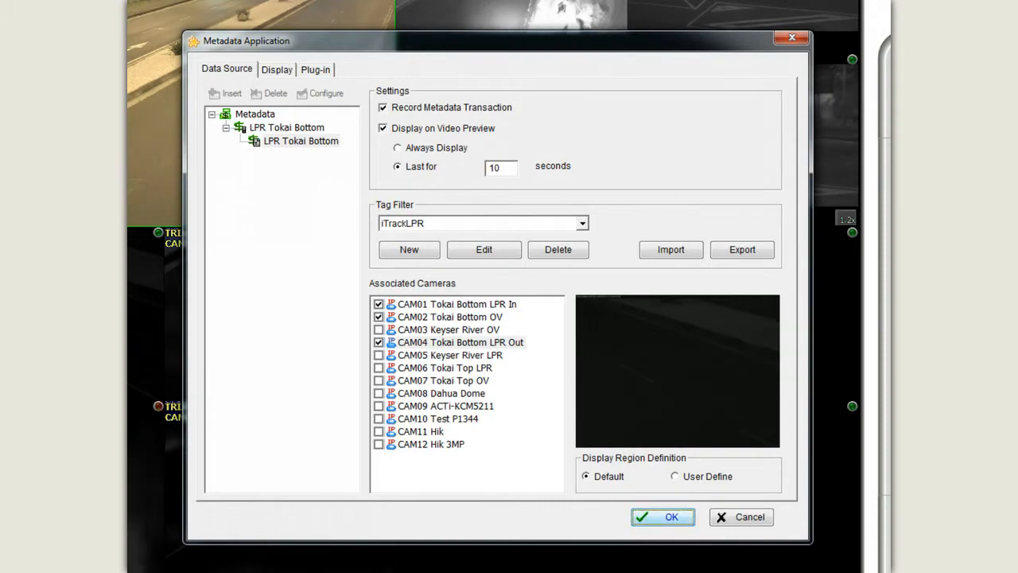
pyautogui.click(663, 517)
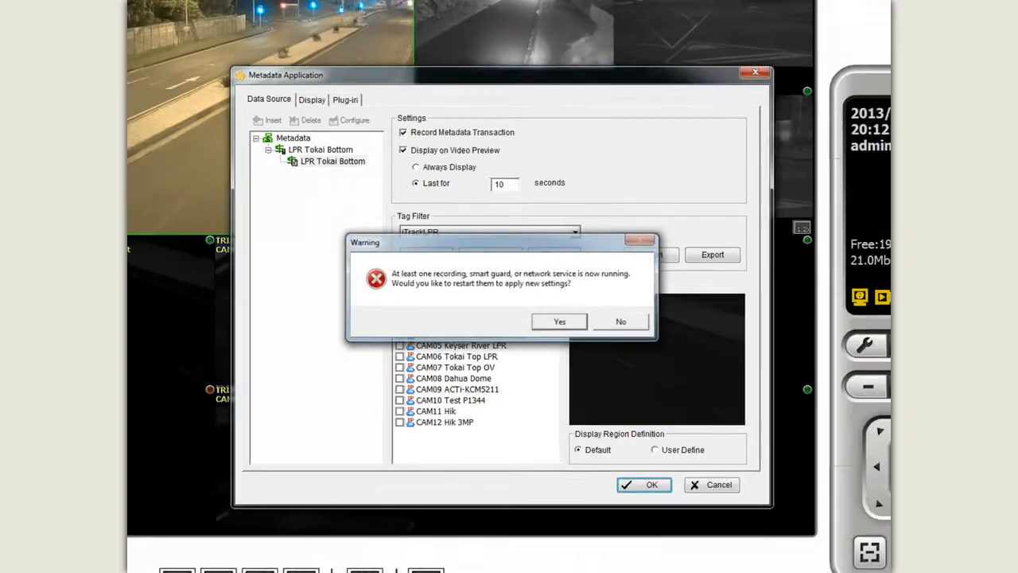
pyautogui.click(565, 327)
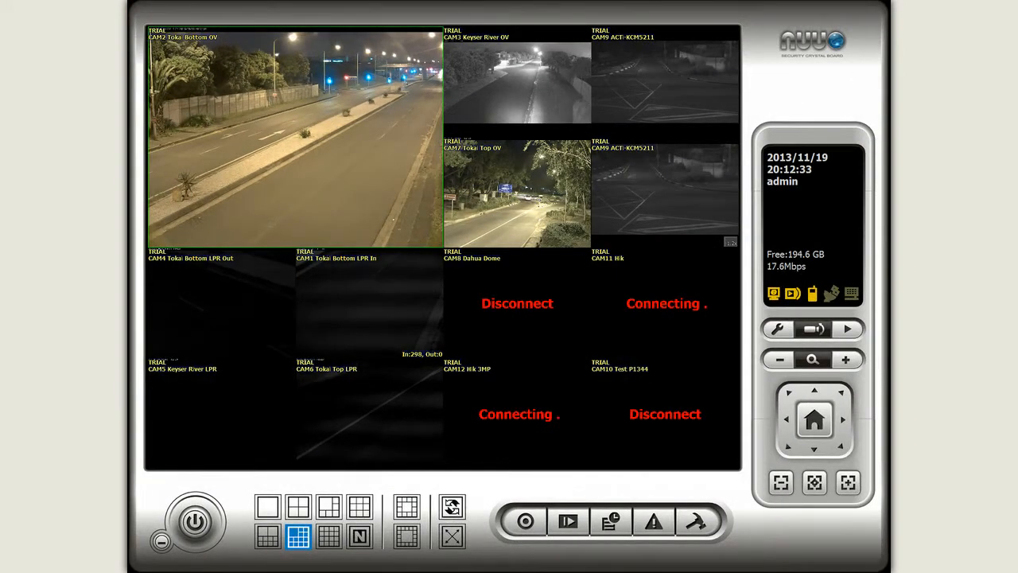